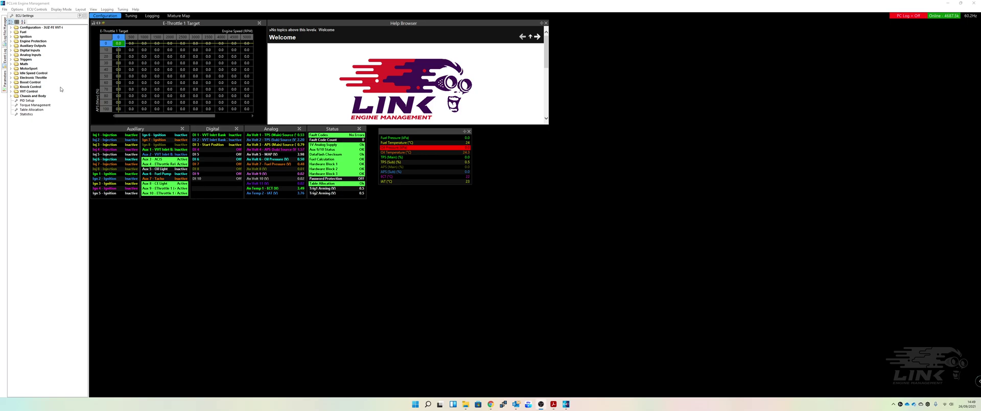
Expand Electronic Throttle and E-Throttle 1 in the ECU Settings tree.
{"action": "left_click", "coordinate": [11, 78]}
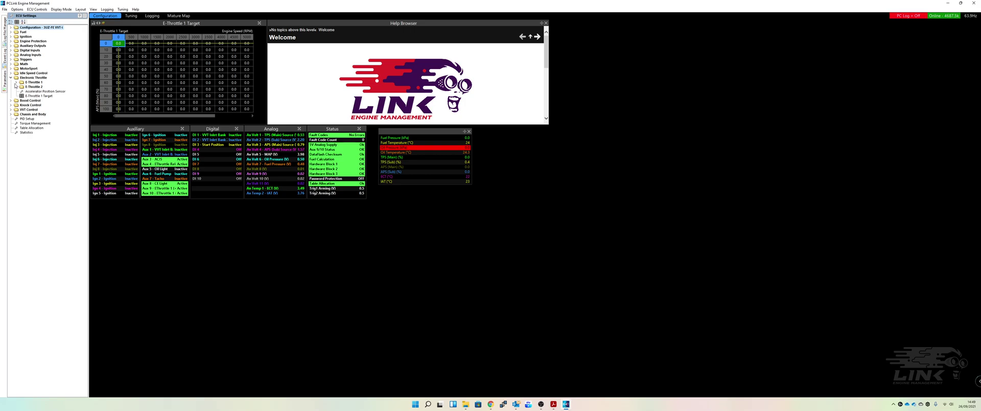
{"action": "left_click", "coordinate": [16, 83]}
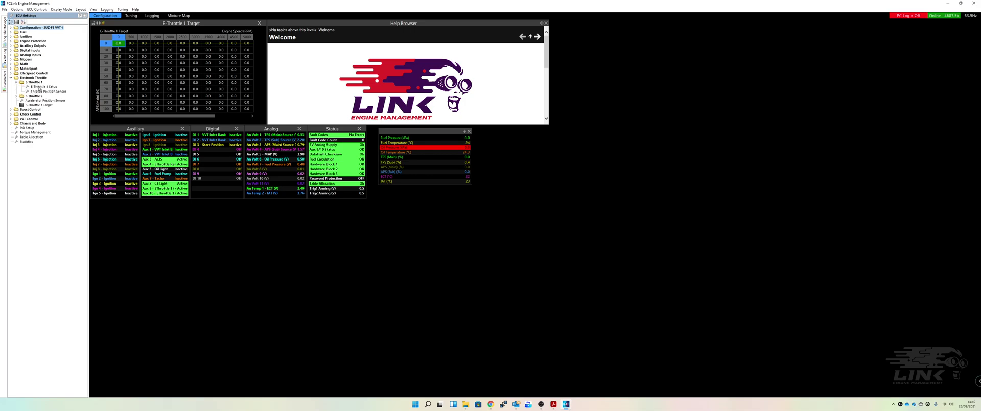
In E-Throttle 1 Setup, set E-Throttle Mode to Setup Mode and store to the ECU.
{"action": "double_click", "coordinate": [39, 87]}
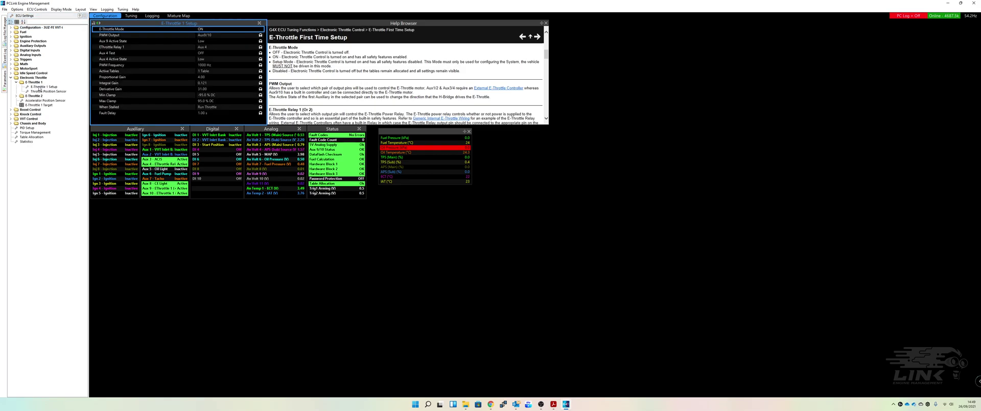
{"action": "double_click", "coordinate": [204, 29]}
{"action": "double_click", "coordinate": [483, 180]}
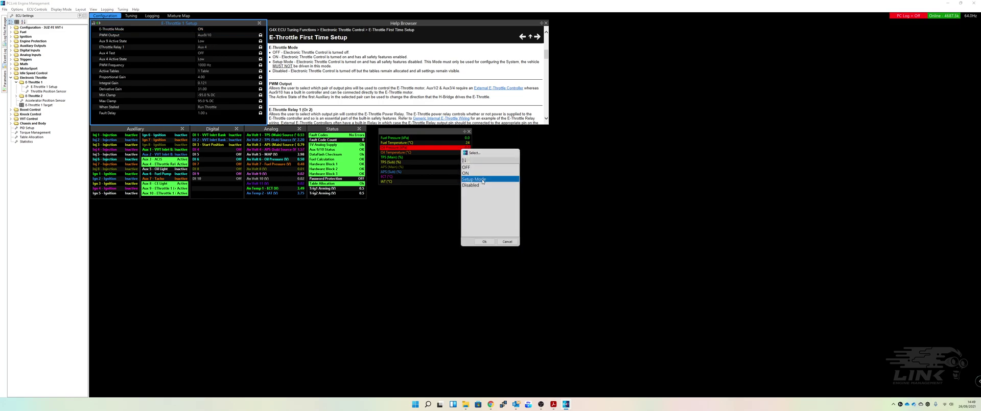
{"action": "left_click", "coordinate": [492, 203]}
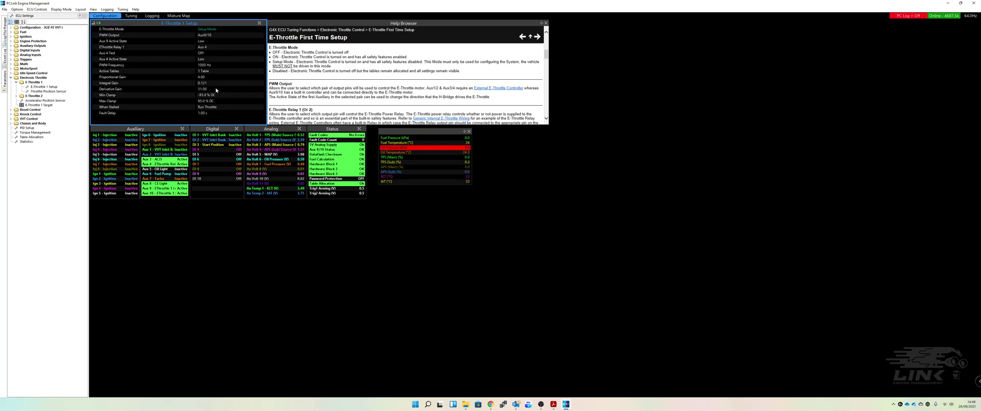
{"action": "key", "text": "F4"}
Switch E-Throttle Mode to ON, then back to Setup Mode, acknowledging the warning.
{"action": "double_click", "coordinate": [210, 30]}
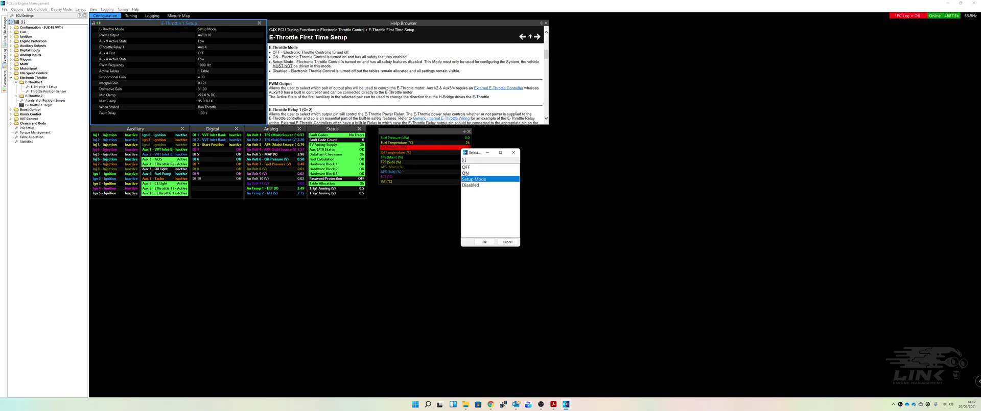
{"action": "double_click", "coordinate": [466, 174]}
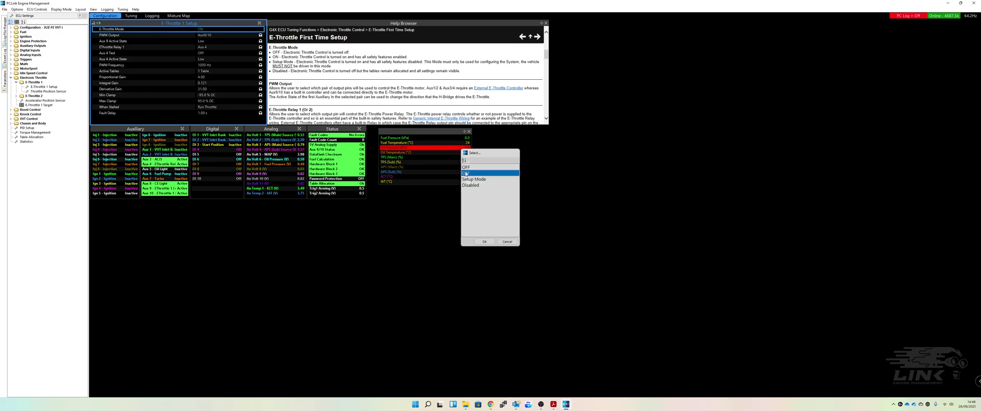
{"action": "double_click", "coordinate": [208, 30]}
{"action": "double_click", "coordinate": [471, 182]}
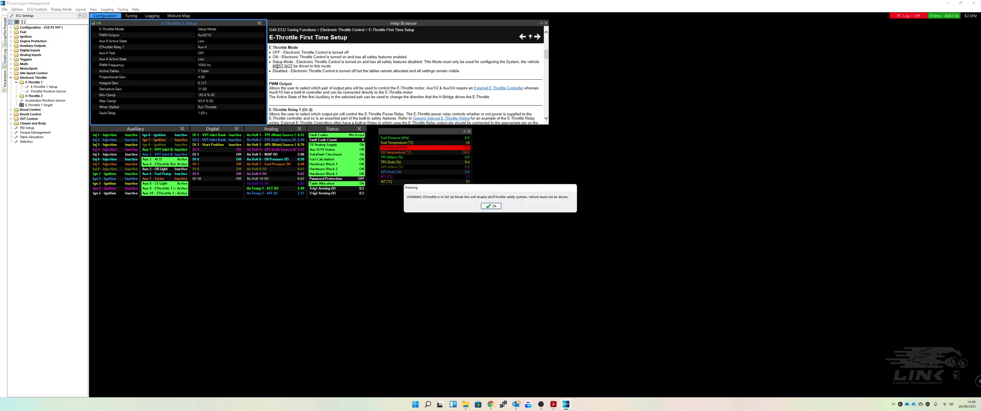
{"action": "key", "text": "Return"}
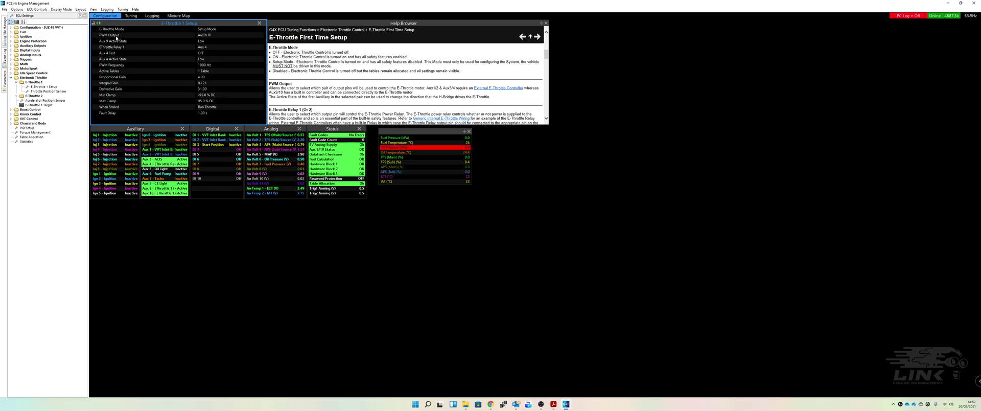
{"action": "mouse_move", "coordinate": [553, 403]}
{"action": "left_click", "coordinate": [542, 379]}
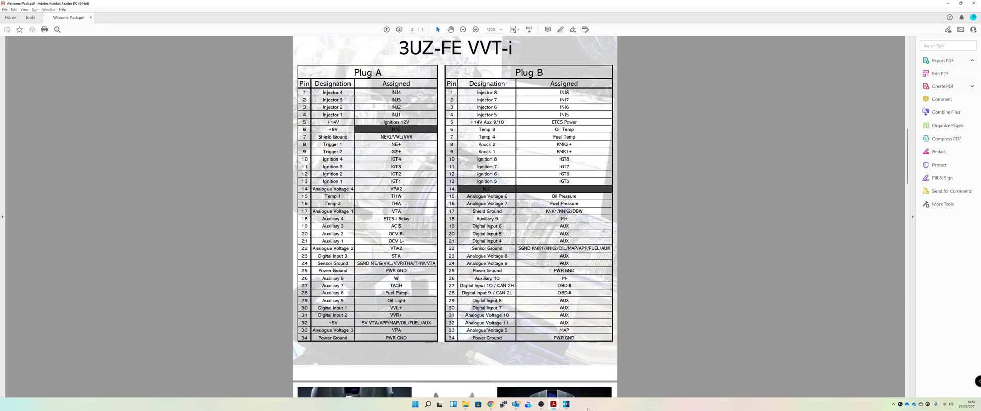
{"action": "left_click", "coordinate": [566, 404]}
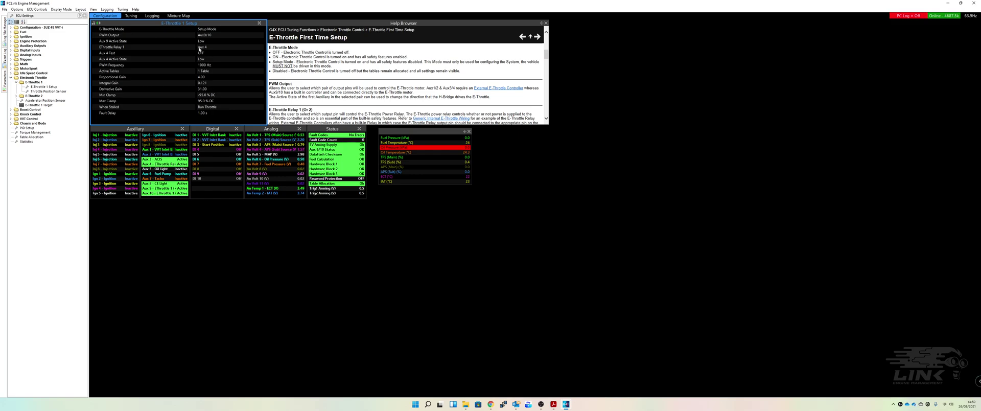
View the manual's Generic Internal E-Throttle Wiring diagram, then return to the 3UZ-FE pinout PDF.
{"action": "left_click", "coordinate": [137, 10]}
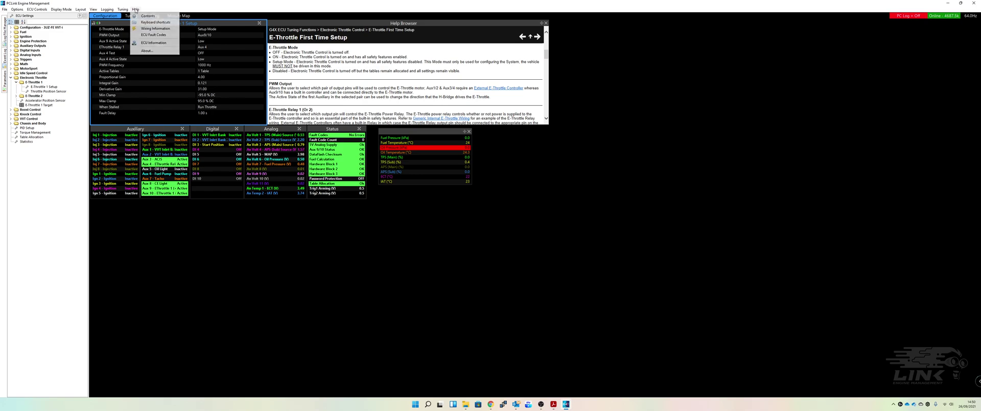
{"action": "left_click", "coordinate": [153, 32]}
{"action": "double_click", "coordinate": [912, 8]}
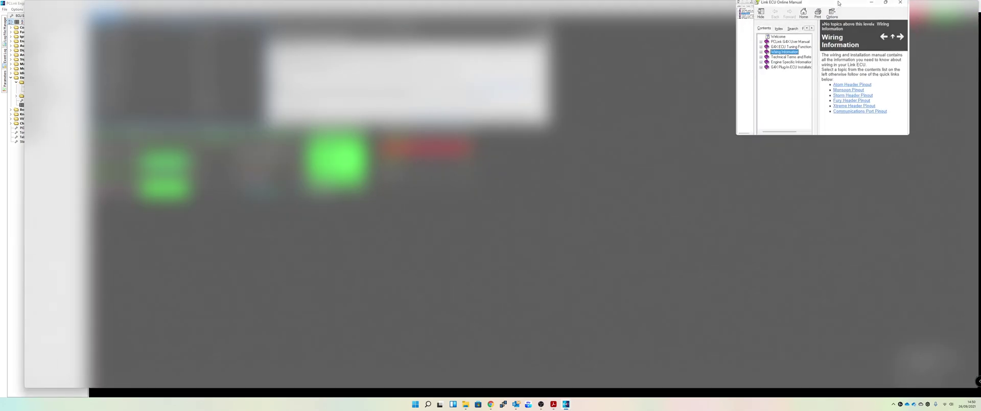
{"action": "left_click", "coordinate": [7, 48]}
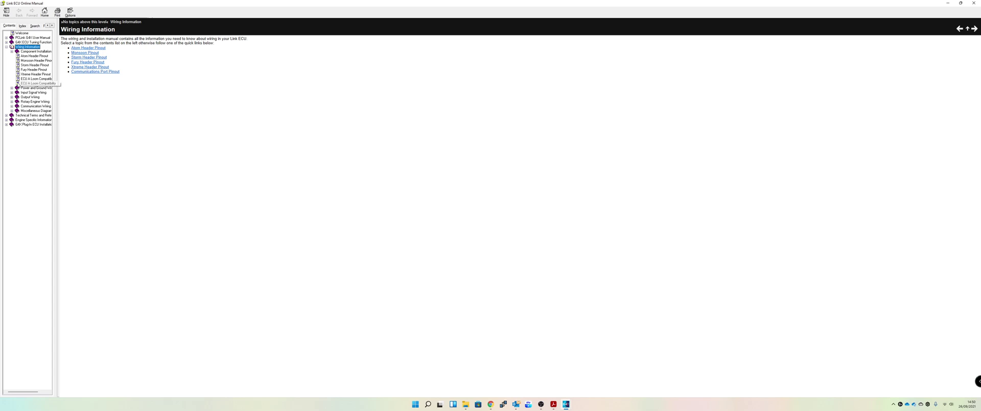
{"action": "left_click", "coordinate": [11, 96]}
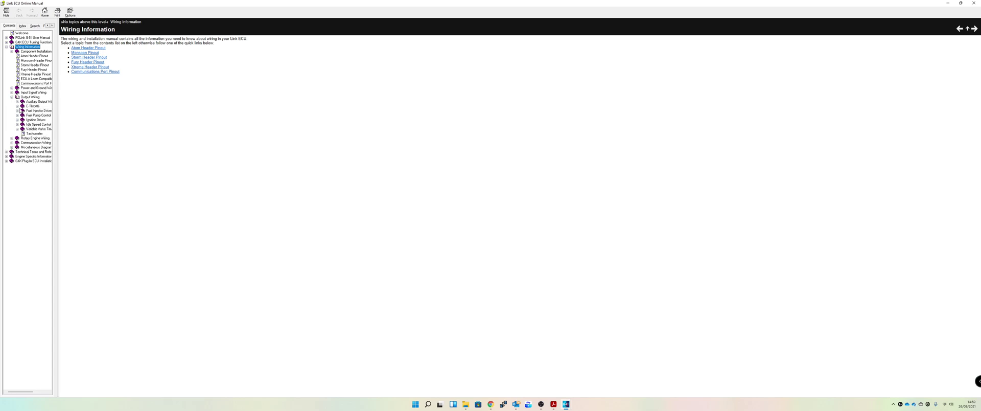
{"action": "left_click", "coordinate": [17, 106]}
{"action": "left_click", "coordinate": [39, 110]}
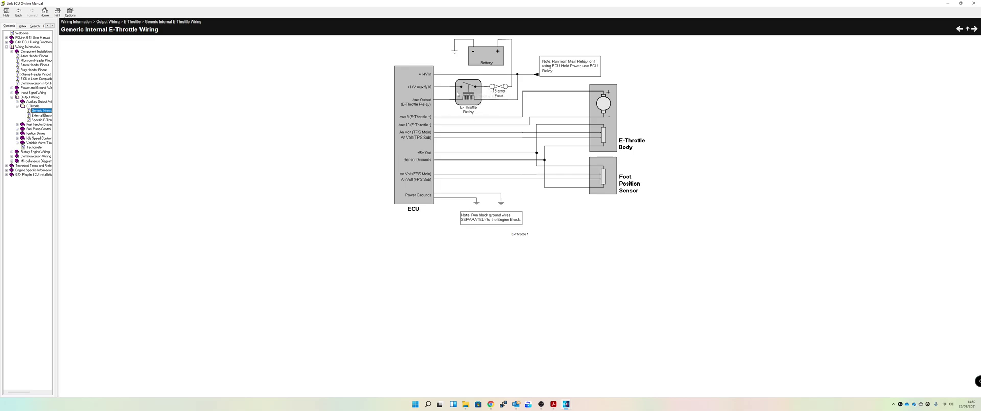
{"action": "left_click", "coordinate": [554, 404]}
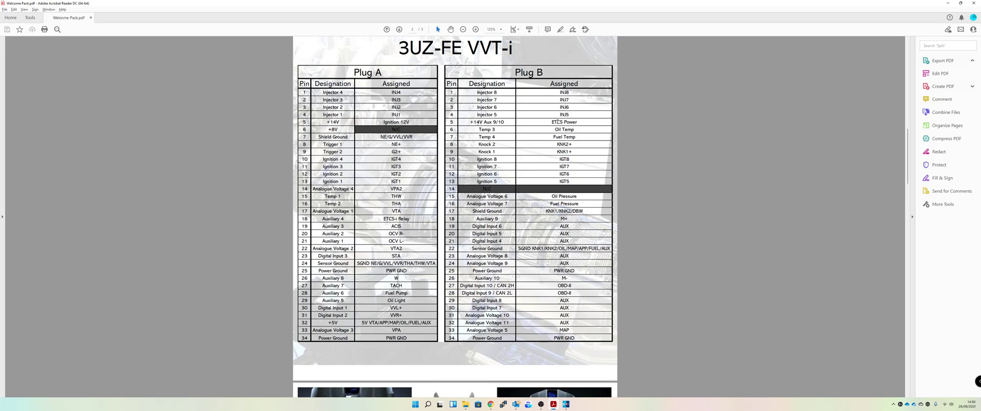
Recheck the E-Throttle wiring diagram, then close the Link ECU online manual.
{"action": "left_click", "coordinate": [565, 404]}
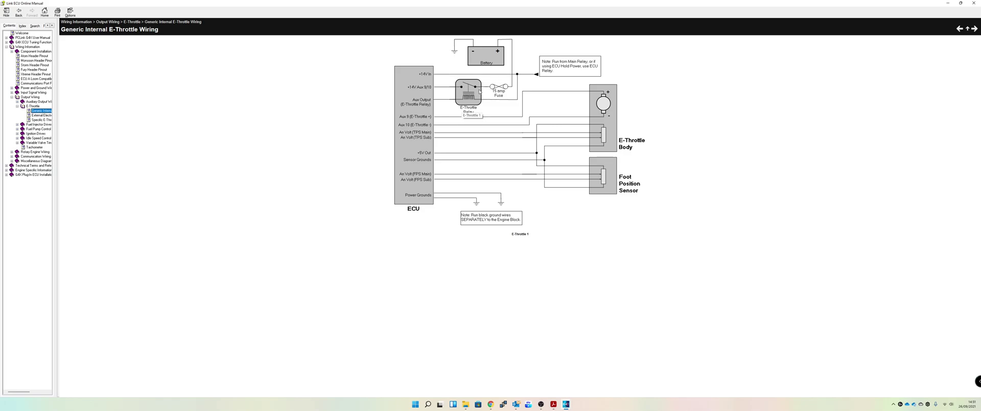
{"action": "left_click", "coordinate": [974, 3]}
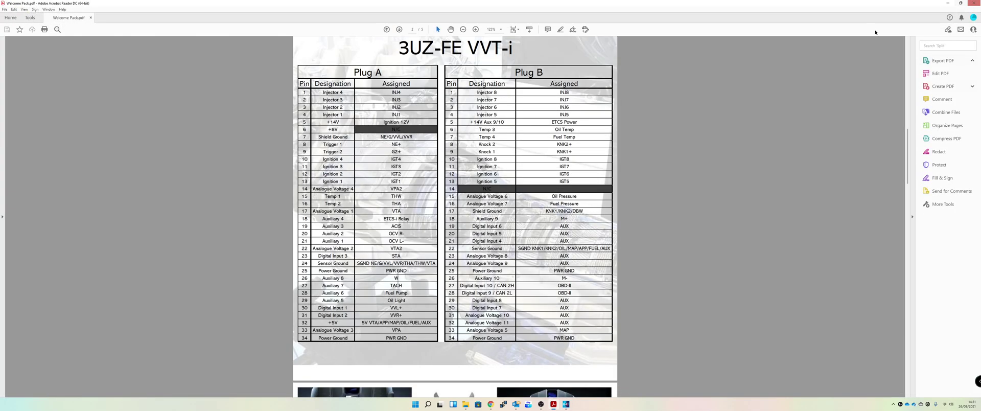
Check EThrottle Relay 1 help against the PDF pin table, then Aux 4 Test and Active State.
{"action": "left_click", "coordinate": [566, 404]}
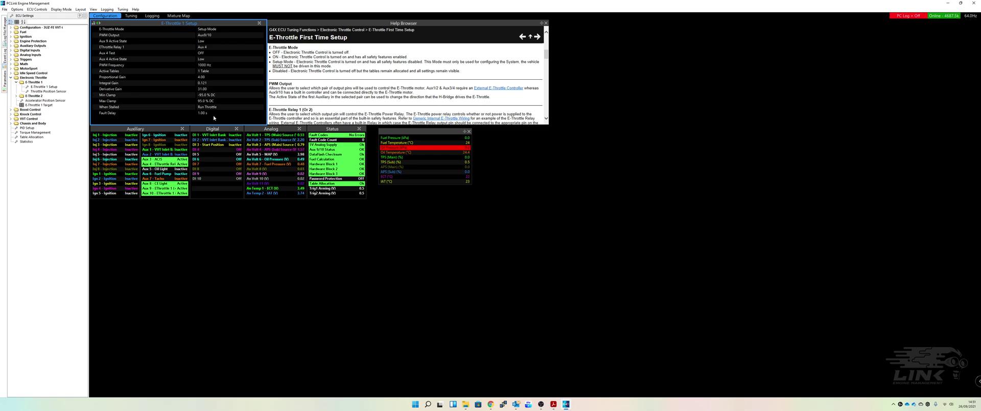
{"action": "left_click", "coordinate": [165, 47]}
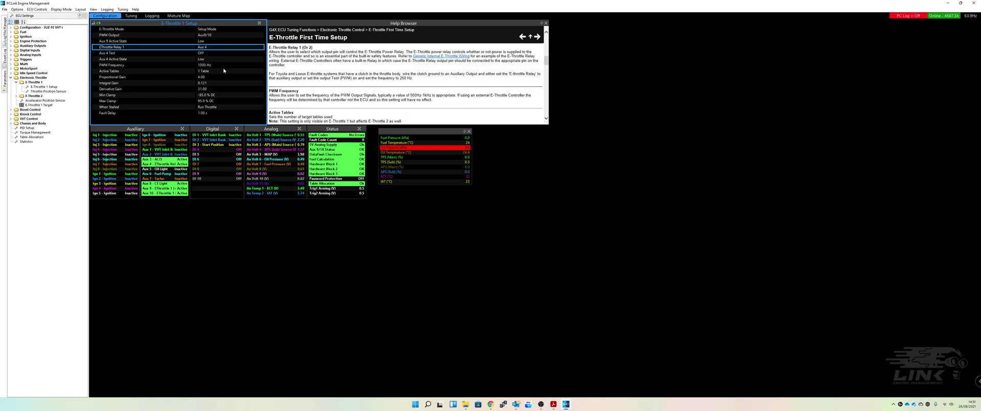
{"action": "left_click", "coordinate": [553, 404]}
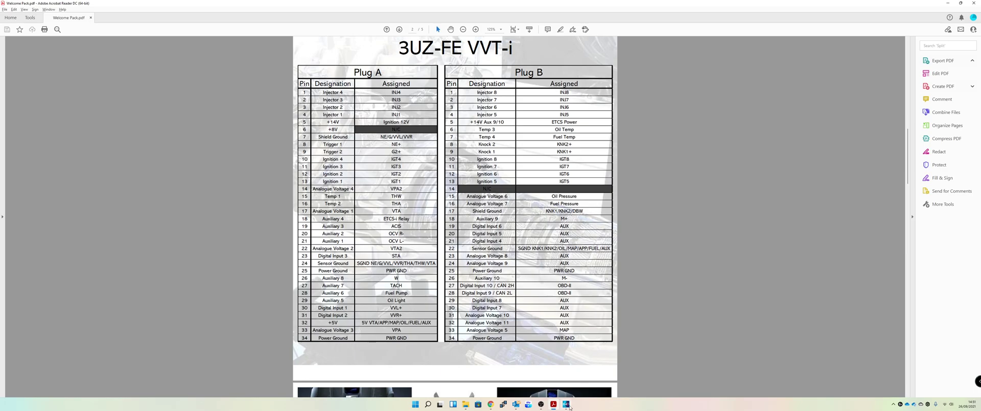
{"action": "left_click", "coordinate": [567, 404]}
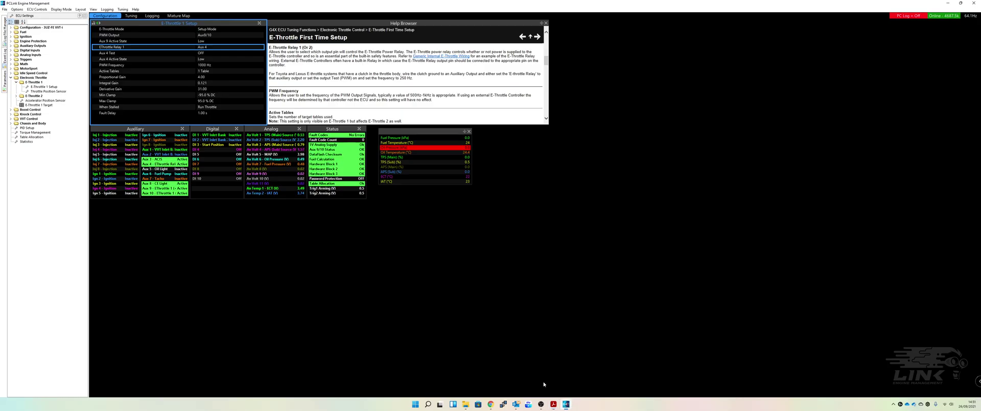
{"action": "left_click", "coordinate": [196, 53]}
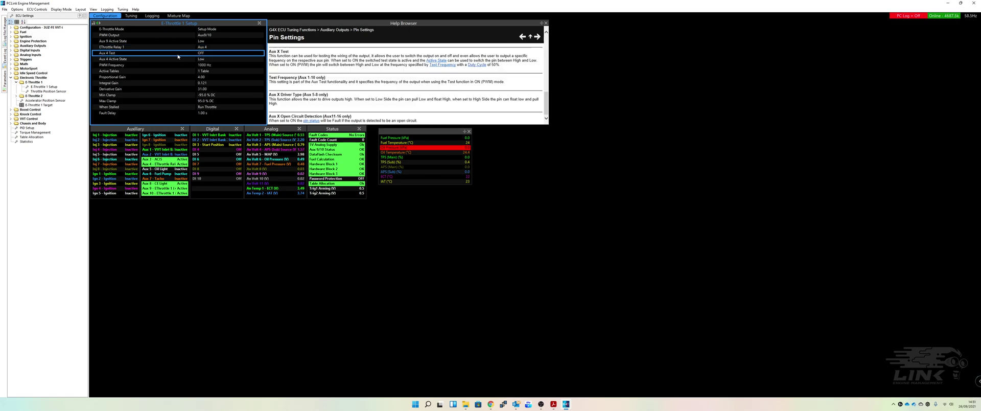
{"action": "left_click", "coordinate": [203, 60]}
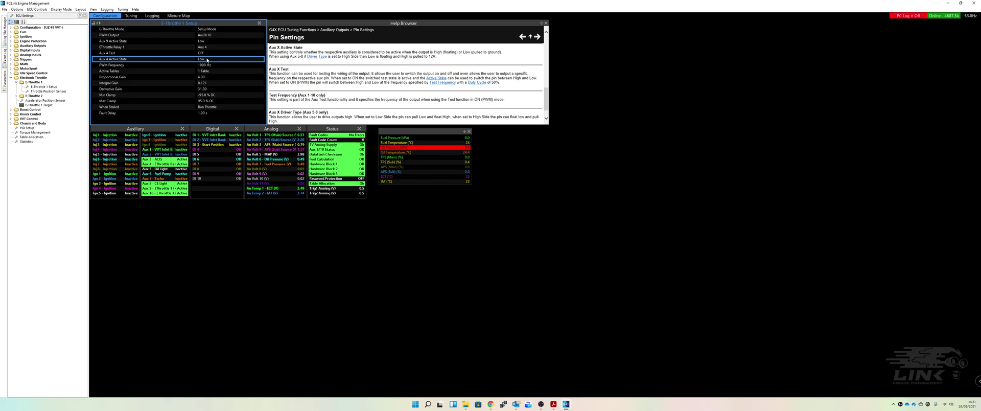
{"action": "left_click", "coordinate": [207, 65]}
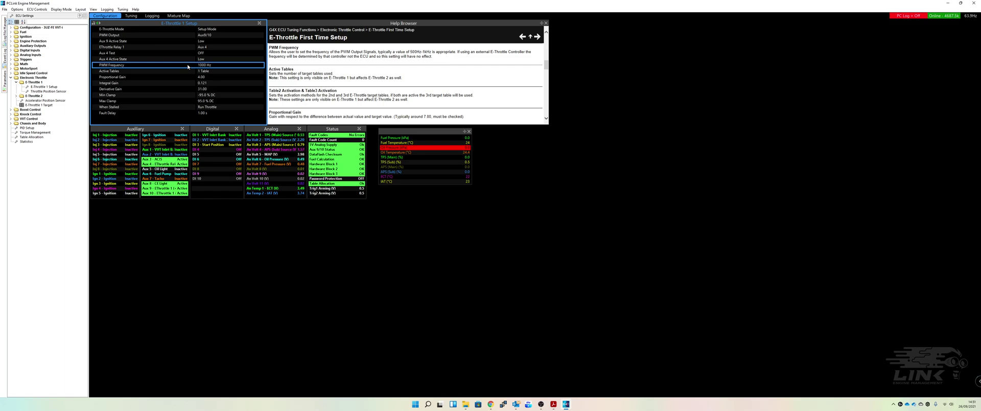
{"action": "left_click", "coordinate": [177, 77]}
{"action": "left_click", "coordinate": [177, 83]}
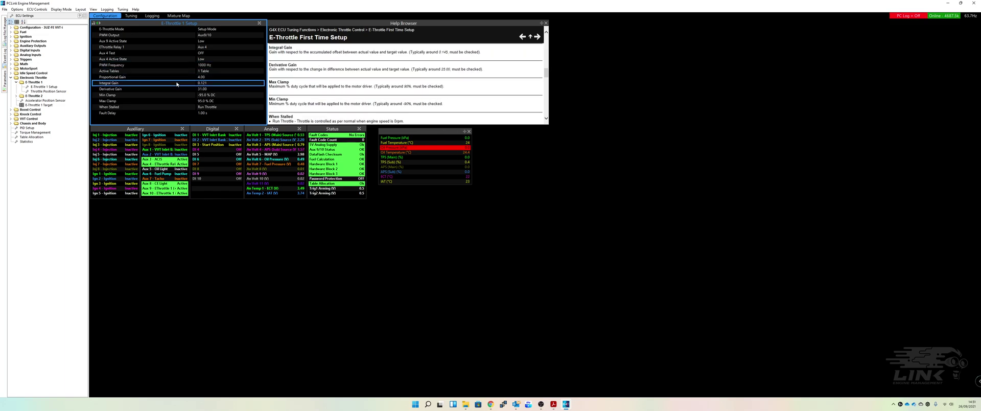
{"action": "key", "text": "Up"}
{"action": "key", "text": "Down"}
{"action": "key", "text": "Down"}
{"action": "key", "text": "Up"}
{"action": "key", "text": "Up"}
{"action": "key", "text": "Down"}
{"action": "key", "text": "Down"}
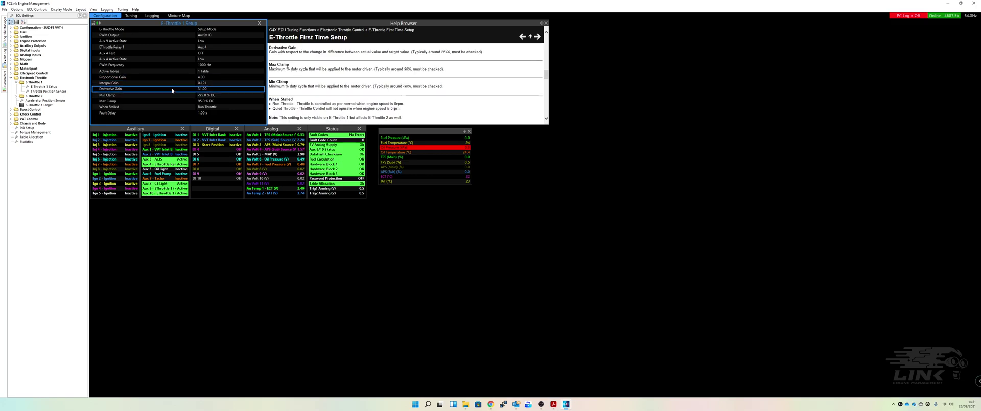
{"action": "key", "text": "Up"}
{"action": "key", "text": "Up"}
{"action": "key", "text": "Down"}
{"action": "key", "text": "Down"}
{"action": "key", "text": "Up"}
{"action": "key", "text": "Down"}
{"action": "key", "text": "Up"}
{"action": "key", "text": "Up"}
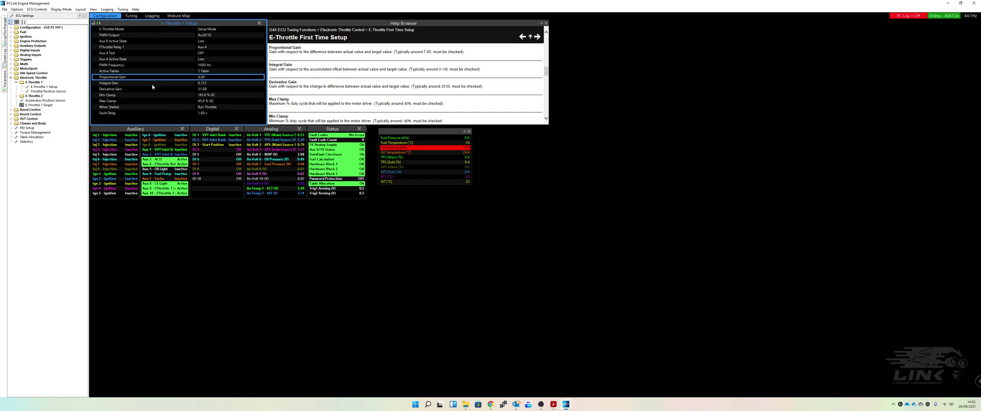
Review When Stalled help, reselect Run Throttle, and store the settings with Ctrl+S.
{"action": "left_click", "coordinate": [203, 108]}
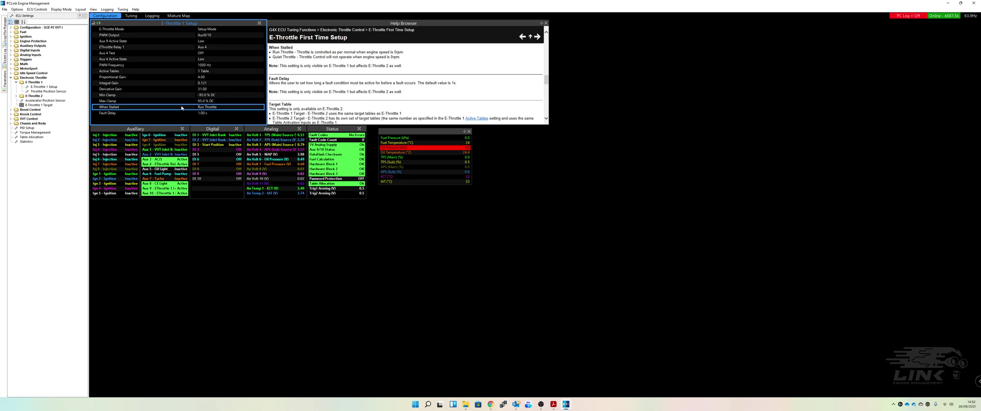
{"action": "double_click", "coordinate": [207, 108]}
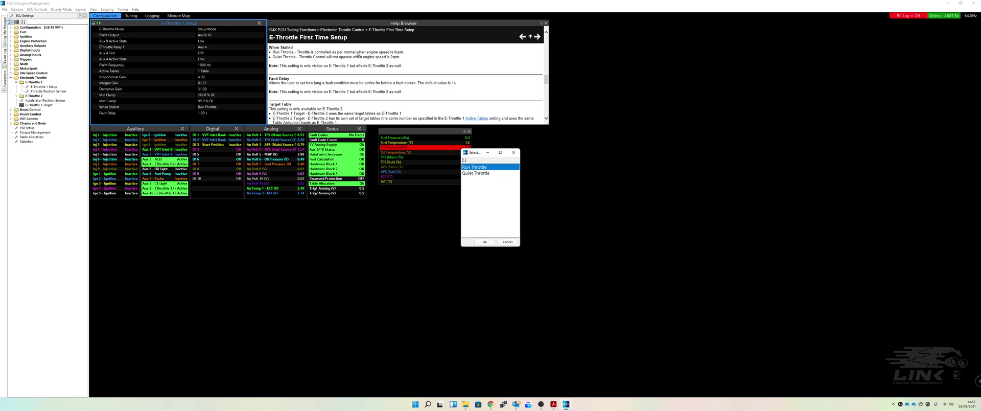
{"action": "double_click", "coordinate": [480, 168]}
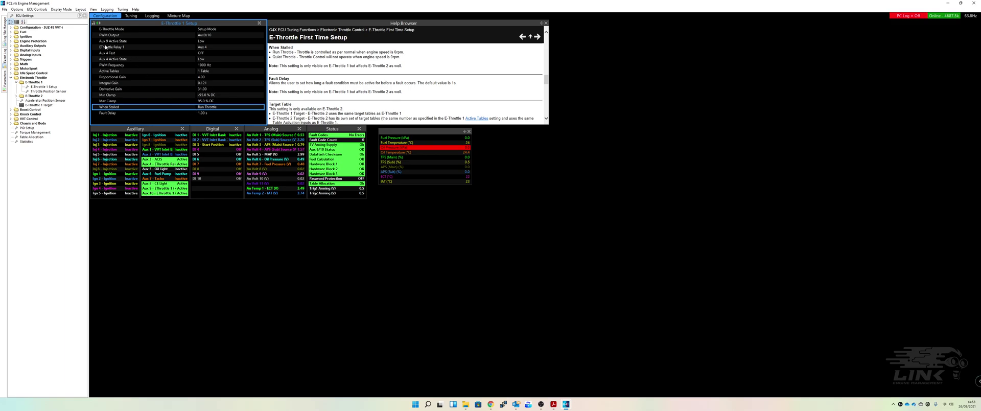
{"action": "key", "text": "ctrl+s"}
Select Throttle Position Sensor under E-Throttle 1 in the ECU Settings tree.
{"action": "left_click", "coordinate": [41, 91]}
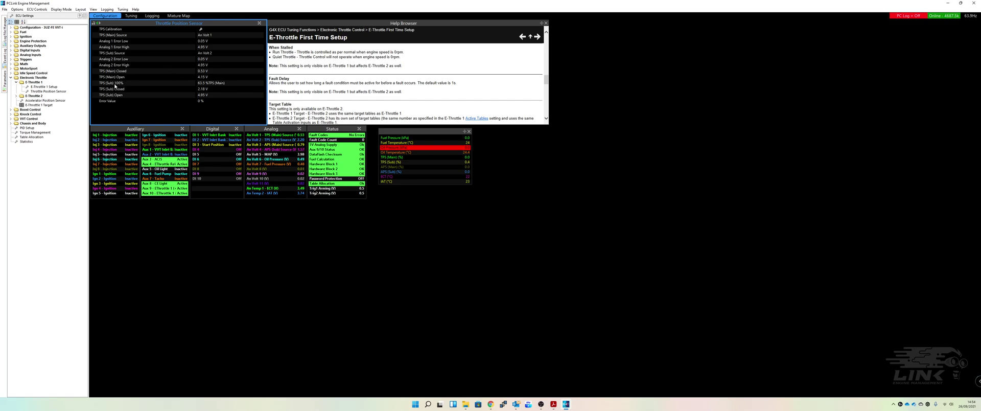
Select the TPS (Sub) 100% row to show the E-Throttle TPS Setup help.
{"action": "left_click", "coordinate": [115, 84]}
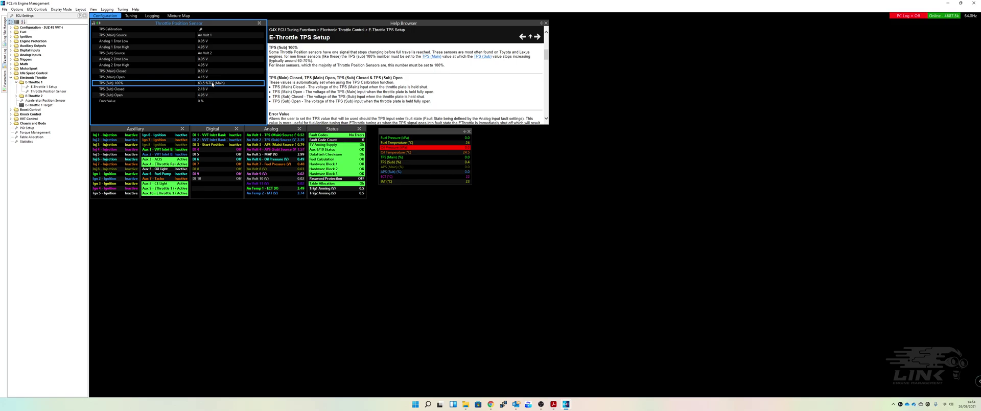
Run automatic TPS calibration and store it: Sub 100% at 65.5%, main 0.52–4.14 V.
{"action": "left_click", "coordinate": [200, 29]}
{"action": "double_click", "coordinate": [201, 29]}
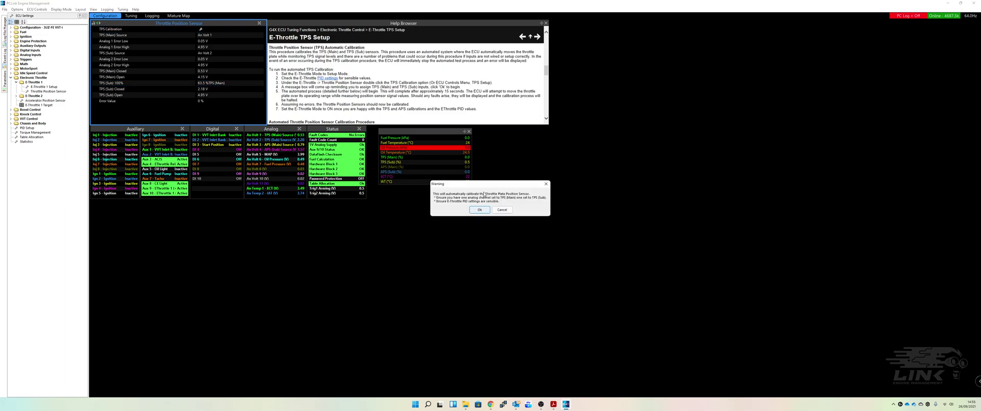
{"action": "left_click_drag", "start_coordinate": [484, 186], "coordinate": [573, 139]}
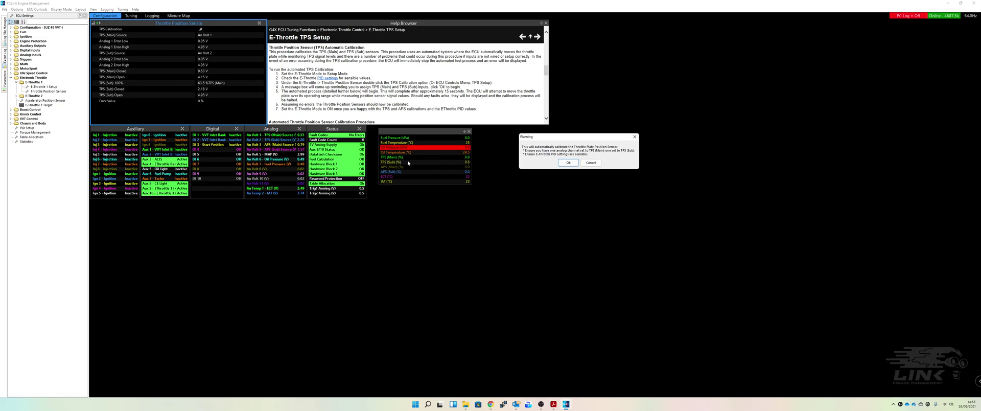
{"action": "left_click_drag", "start_coordinate": [549, 137], "coordinate": [353, 203]}
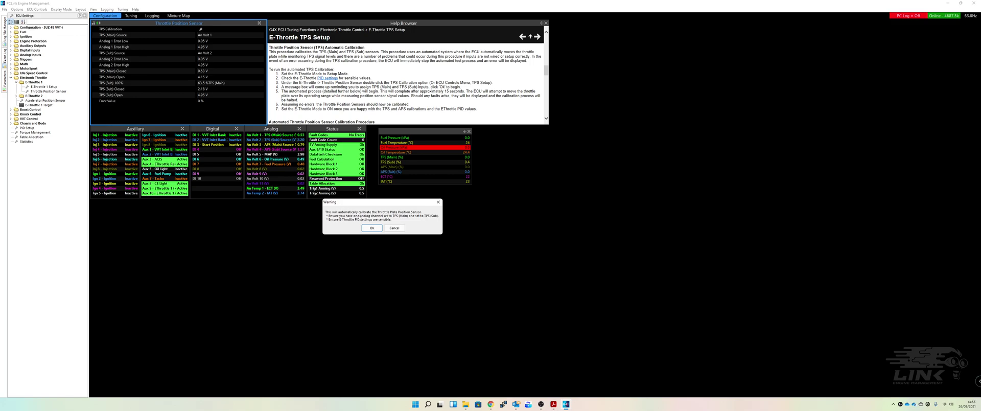
{"action": "left_click", "coordinate": [372, 228]}
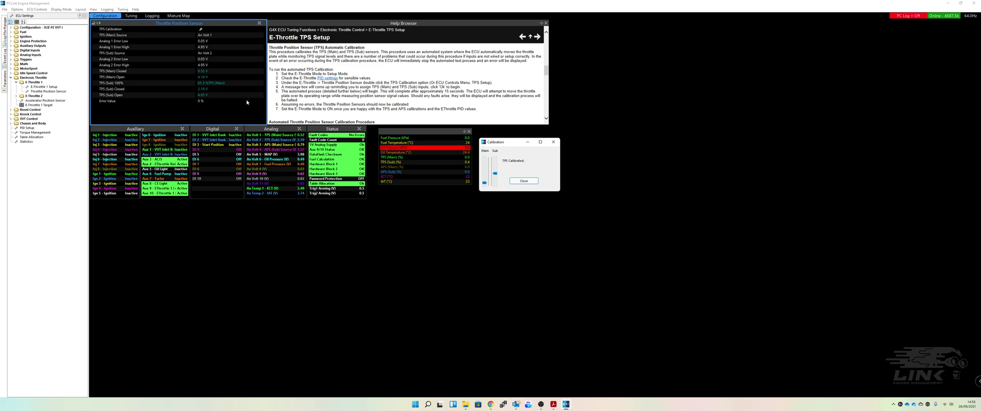
{"action": "left_click", "coordinate": [521, 182]}
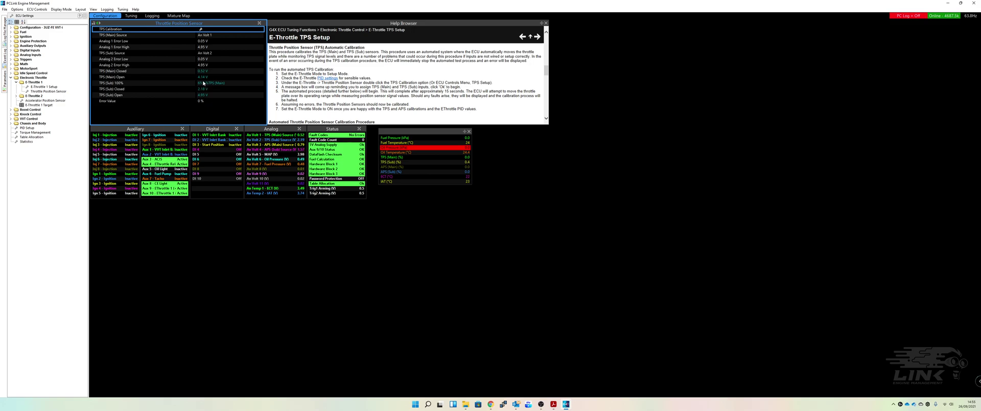
{"action": "key", "text": "ctrl+s"}
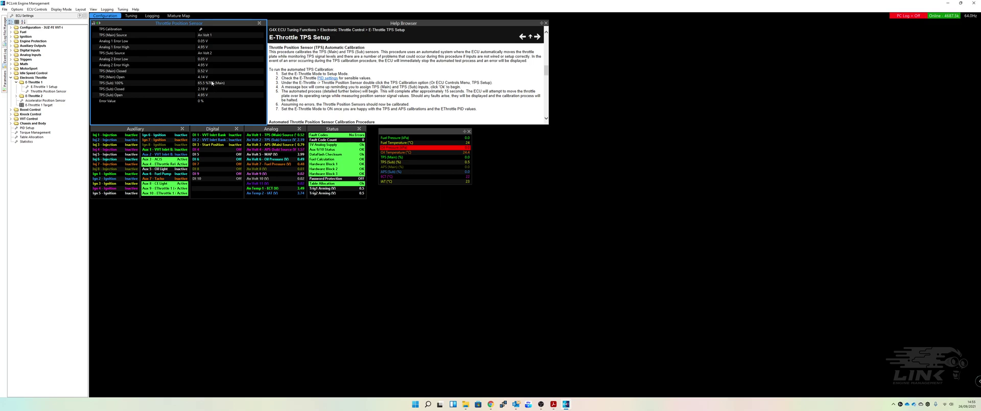
Select Accelerator Position Sensor under E-Throttle 1 to view its An Volt 3/4 settings.
{"action": "left_click", "coordinate": [39, 101]}
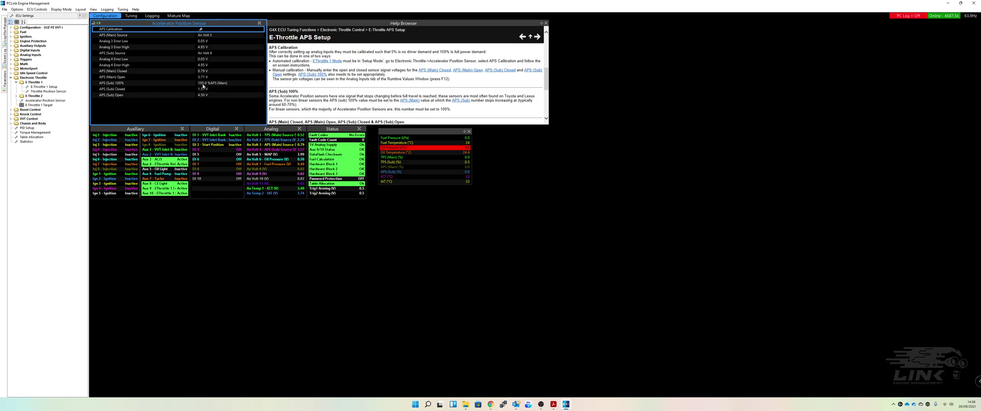
Run the APS calibration, recording the pressed and then released pedal readings, and store it in the ECU.
{"action": "left_click", "coordinate": [200, 30]}
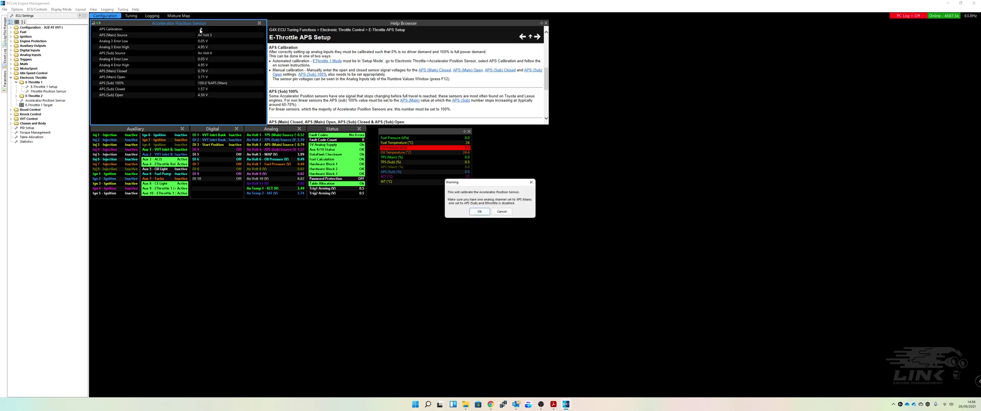
{"action": "left_click", "coordinate": [480, 212]}
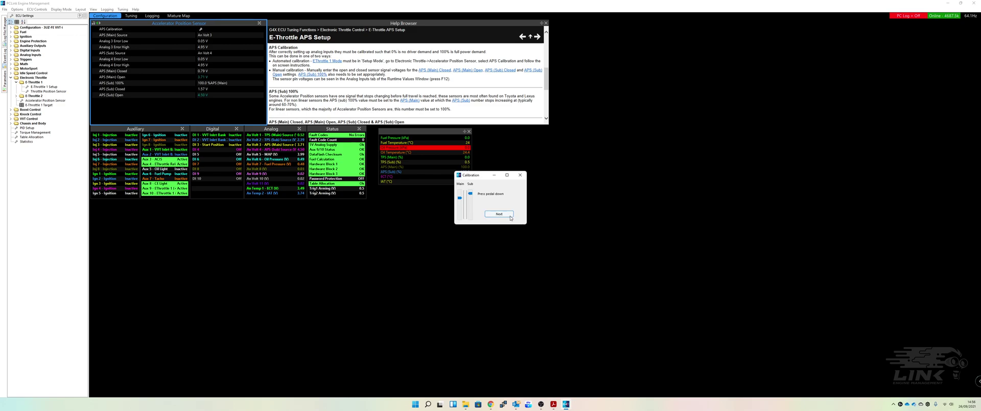
{"action": "left_click", "coordinate": [504, 214]}
{"action": "left_click", "coordinate": [501, 215]}
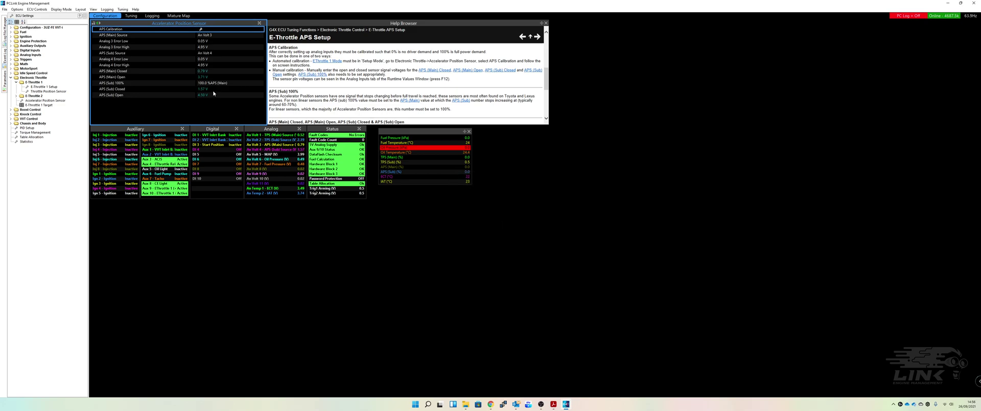
{"action": "key", "text": "ctrl+s"}
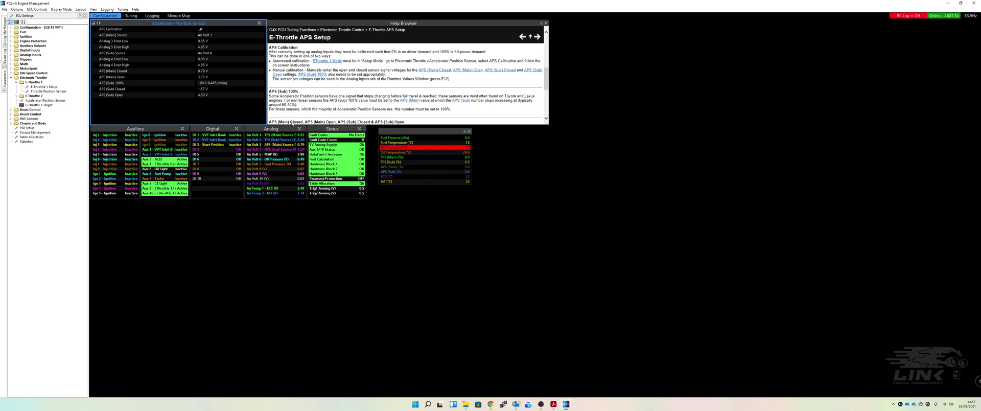
In E-Throttle 1 Target, enter 10, 20, 30, 40 and 50 for the APS 10–50 rows at 0 RPM.
{"action": "left_click", "coordinate": [34, 105]}
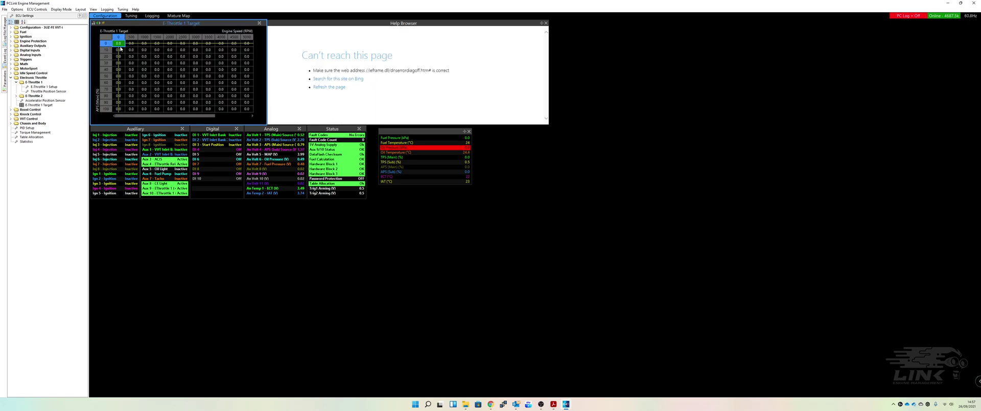
{"action": "left_click", "coordinate": [119, 49]}
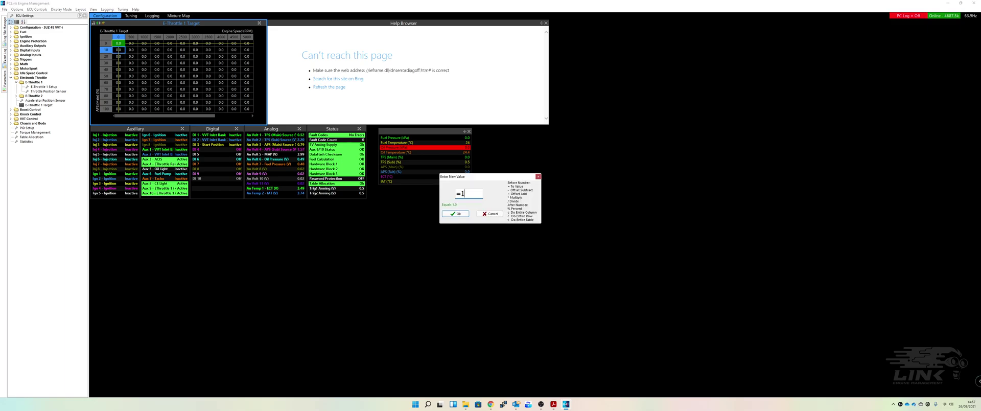
{"action": "type", "text": "10"}
{"action": "left_click", "coordinate": [121, 58]}
{"action": "type", "text": "20"}
{"action": "key", "text": "Return"}
{"action": "left_click", "coordinate": [122, 63]}
{"action": "type", "text": "30"}
{"action": "key", "text": "Return"}
{"action": "left_click", "coordinate": [122, 70]}
{"action": "type", "text": "40"}
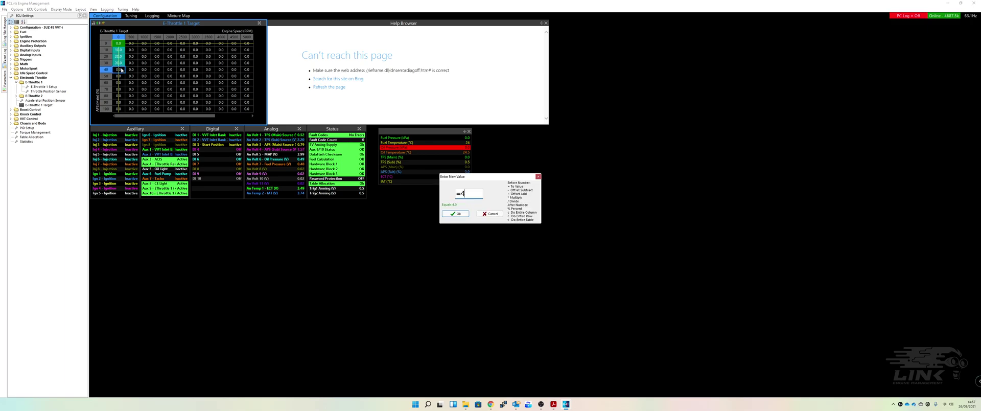
{"action": "key", "text": "Return"}
{"action": "left_click", "coordinate": [121, 77]}
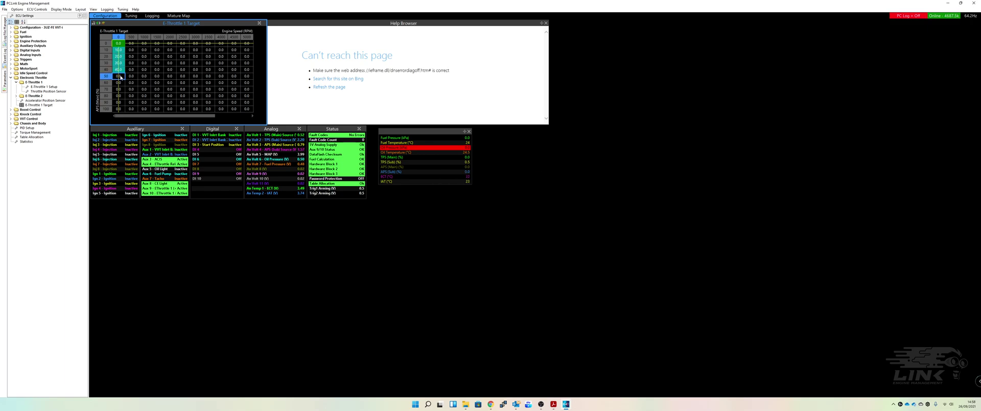
{"action": "type", "text": "50"}
{"action": "key", "text": "Return"}
Enter 60, 70, 80, 90 and 100 for the APS 60–100 rows at 0 RPM and store the table.
{"action": "left_click", "coordinate": [118, 82]}
{"action": "type", "text": "60"}
{"action": "key", "text": "Return"}
{"action": "left_click", "coordinate": [117, 90]}
{"action": "type", "text": "70"}
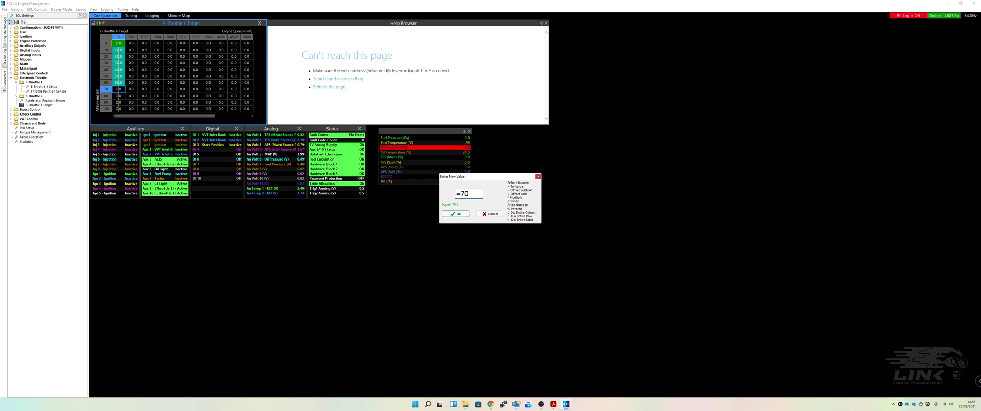
{"action": "key", "text": "Return"}
{"action": "left_click", "coordinate": [117, 96]}
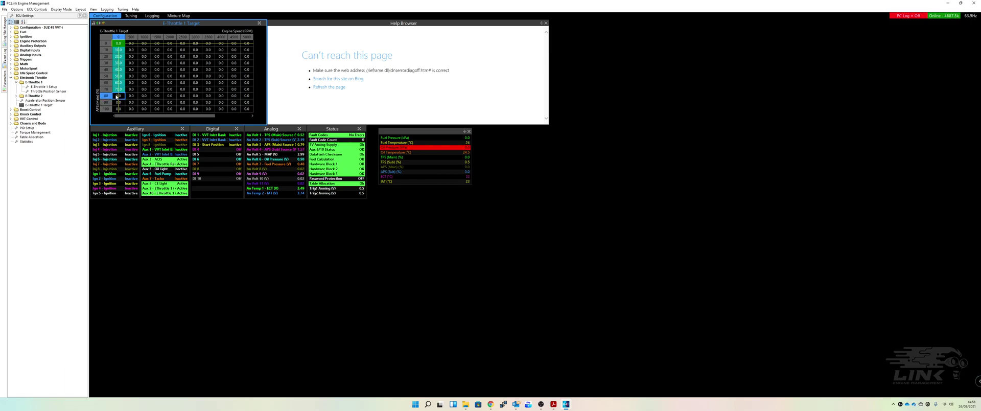
{"action": "type", "text": "80"}
{"action": "key", "text": "Return"}
{"action": "left_click", "coordinate": [119, 102]}
{"action": "type", "text": "90"}
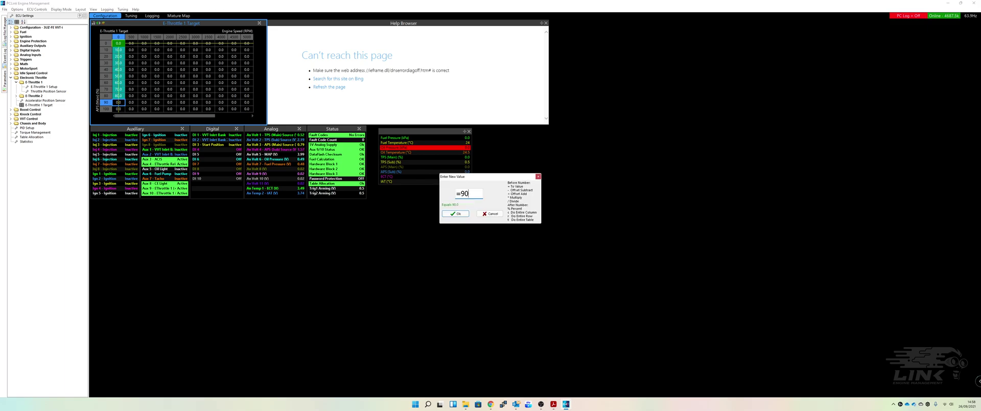
{"action": "key", "text": "Return"}
{"action": "left_click", "coordinate": [122, 110]}
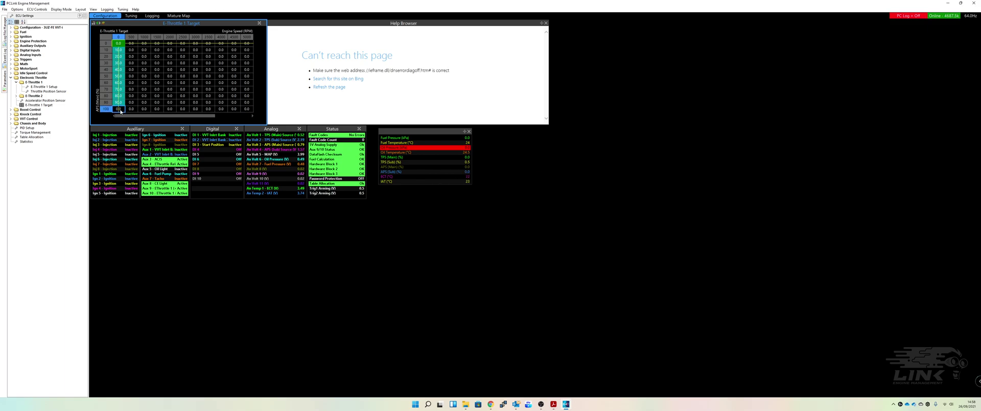
{"action": "type", "text": "100"}
{"action": "key", "text": "Return"}
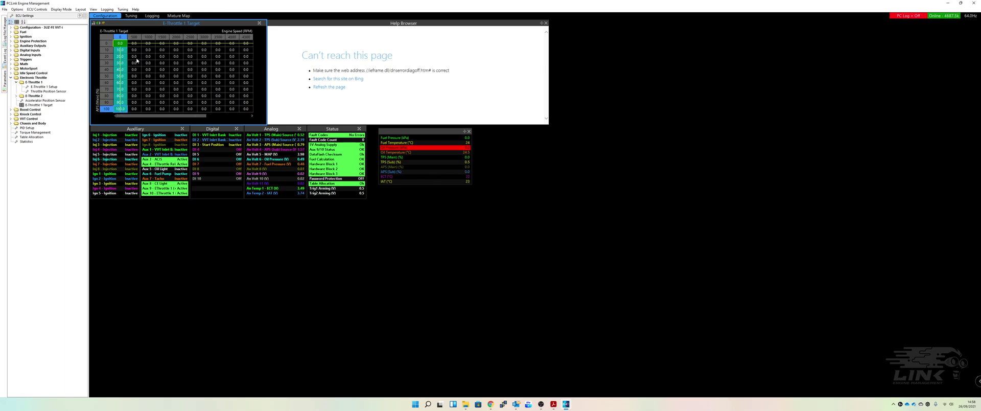
{"action": "key", "text": "ctrl+s"}
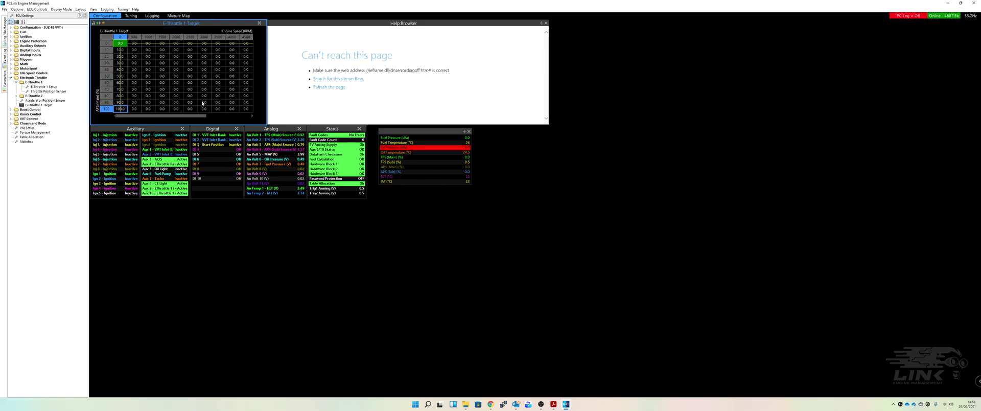
Set the APS 0 target at 0 RPM to 5, then 50 to watch TPS rise, then restore 0.0.
{"action": "left_click_drag", "start_coordinate": [204, 116], "coordinate": [167, 113]}
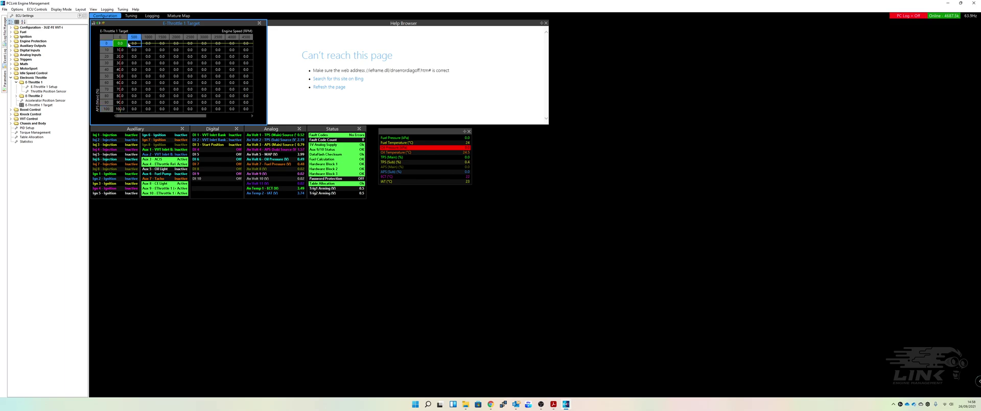
{"action": "left_click", "coordinate": [147, 44]}
{"action": "left_click", "coordinate": [119, 43]}
{"action": "type", "text": "5"}
{"action": "key", "text": "Return"}
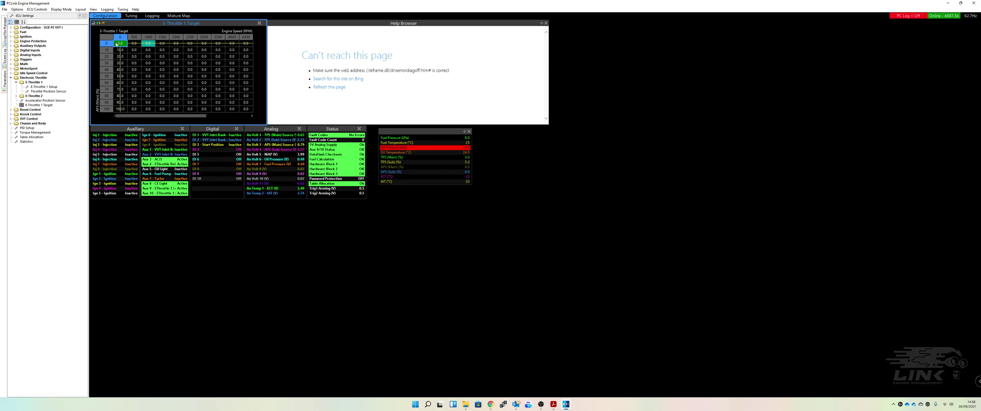
{"action": "type", "text": "50"}
{"action": "key", "text": "Return"}
{"action": "type", "text": "0"}
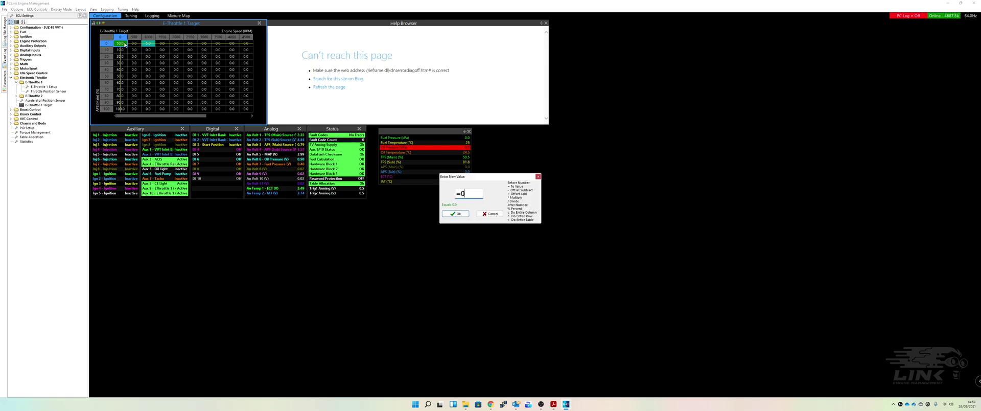
{"action": "key", "text": "Return"}
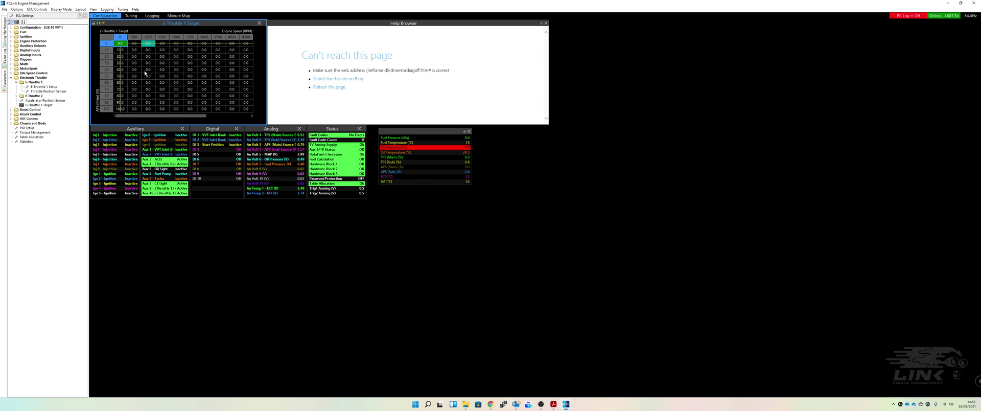
{"action": "left_click", "coordinate": [149, 43]}
In E-Throttle 1 Setup, change E-Throttle Mode to ON and store it with F4.
{"action": "left_click", "coordinate": [51, 86]}
{"action": "double_click", "coordinate": [210, 30]}
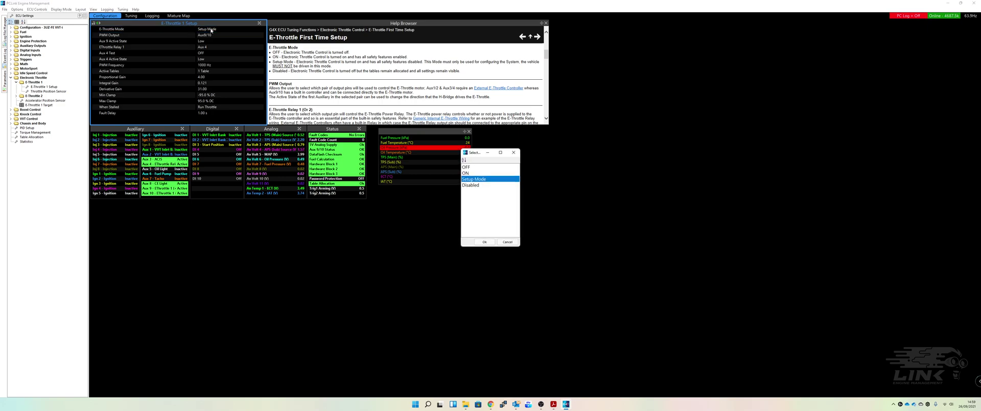
{"action": "double_click", "coordinate": [465, 173]}
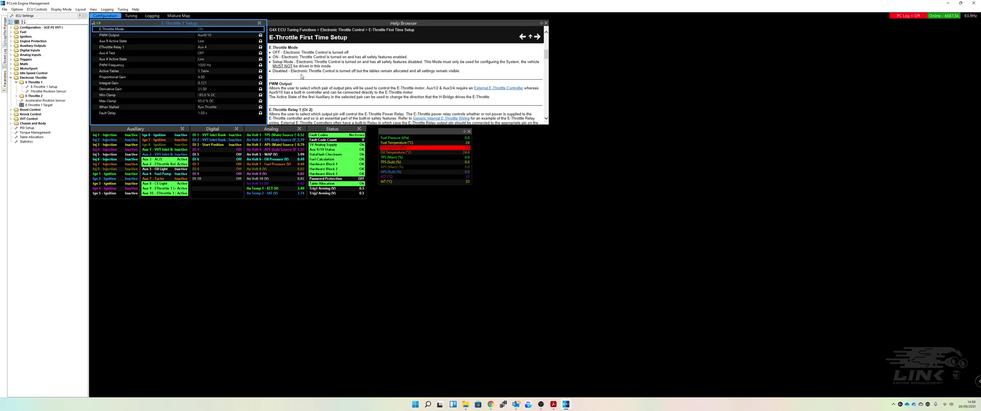
{"action": "key", "text": "F4"}
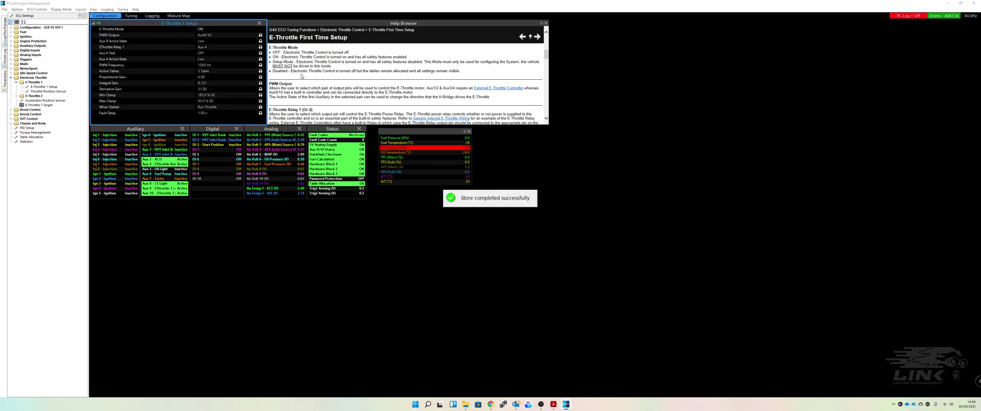